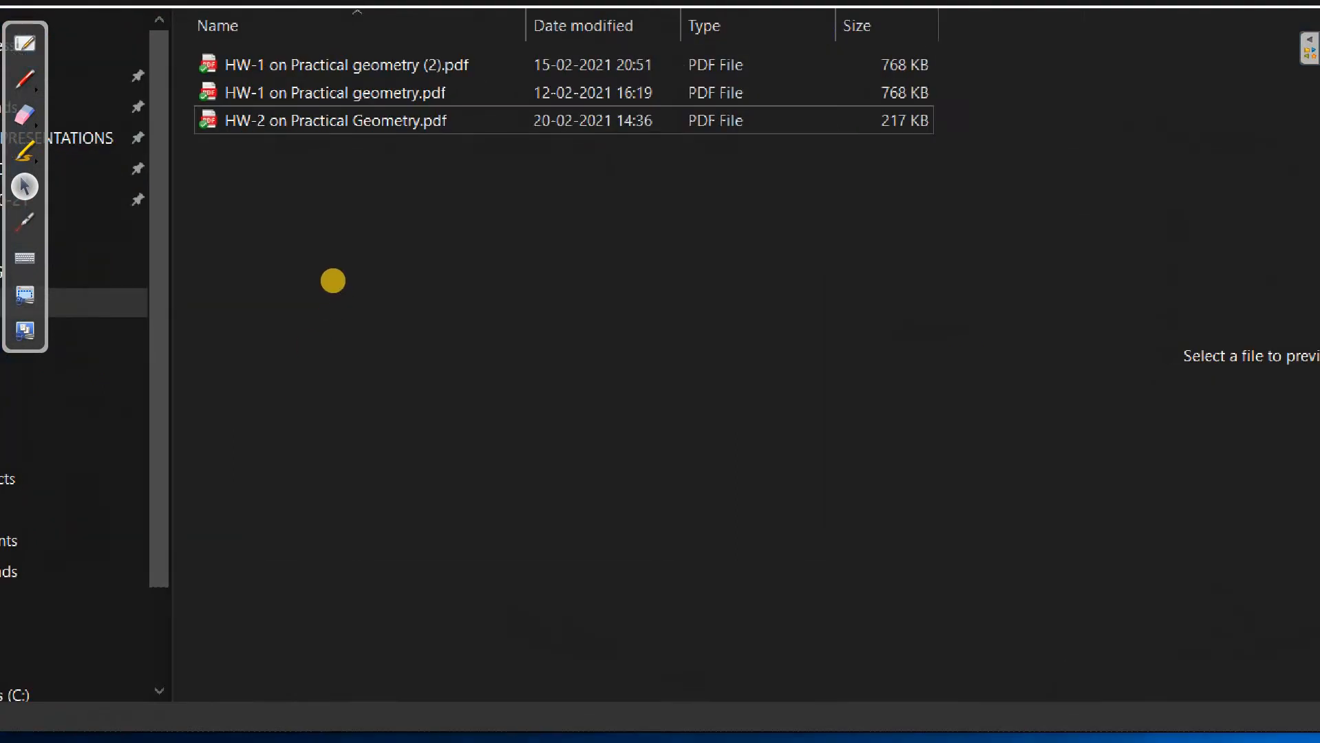
pyautogui.click(302, 186)
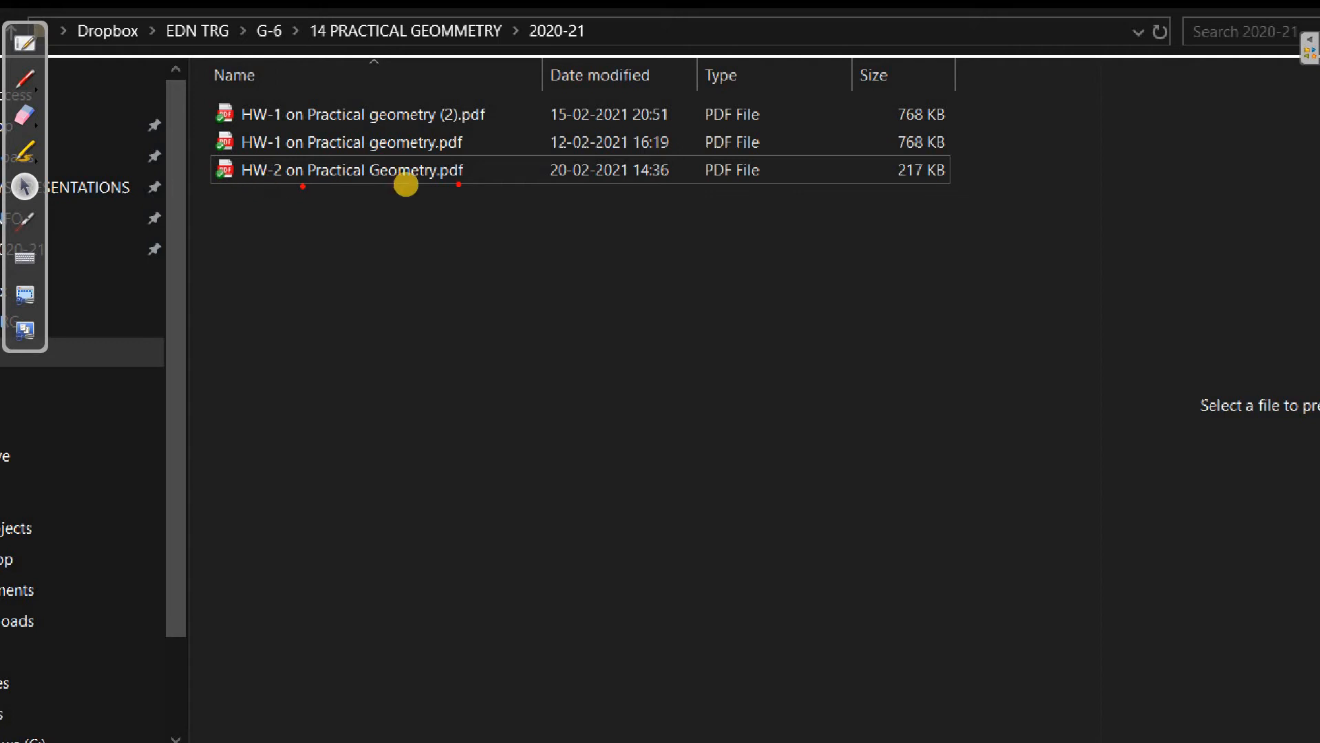
pyautogui.moveTo(458, 185); pyautogui.dragTo(564, 300)
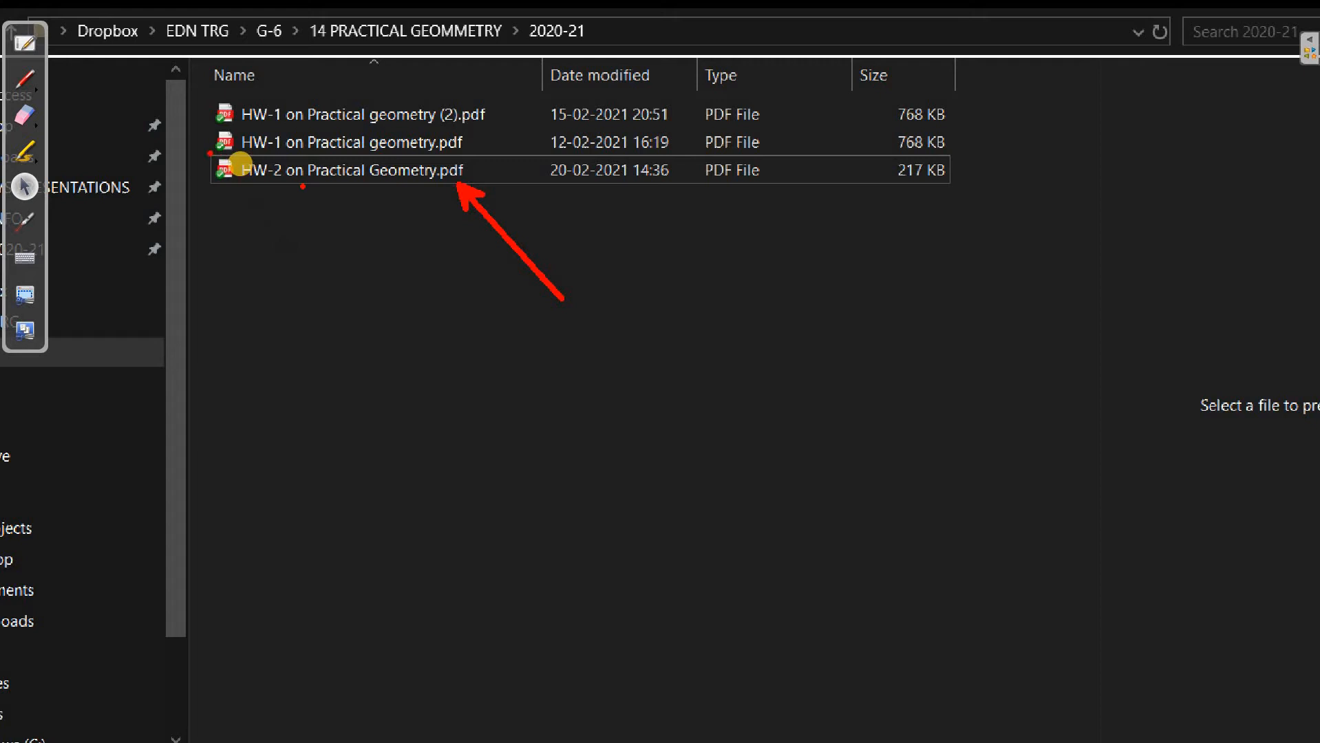
pyautogui.moveTo(210, 152)
pyautogui.mouseDown()
pyautogui.moveTo(256, 198)
pyautogui.moveTo(496, 190)
pyautogui.mouseUp()
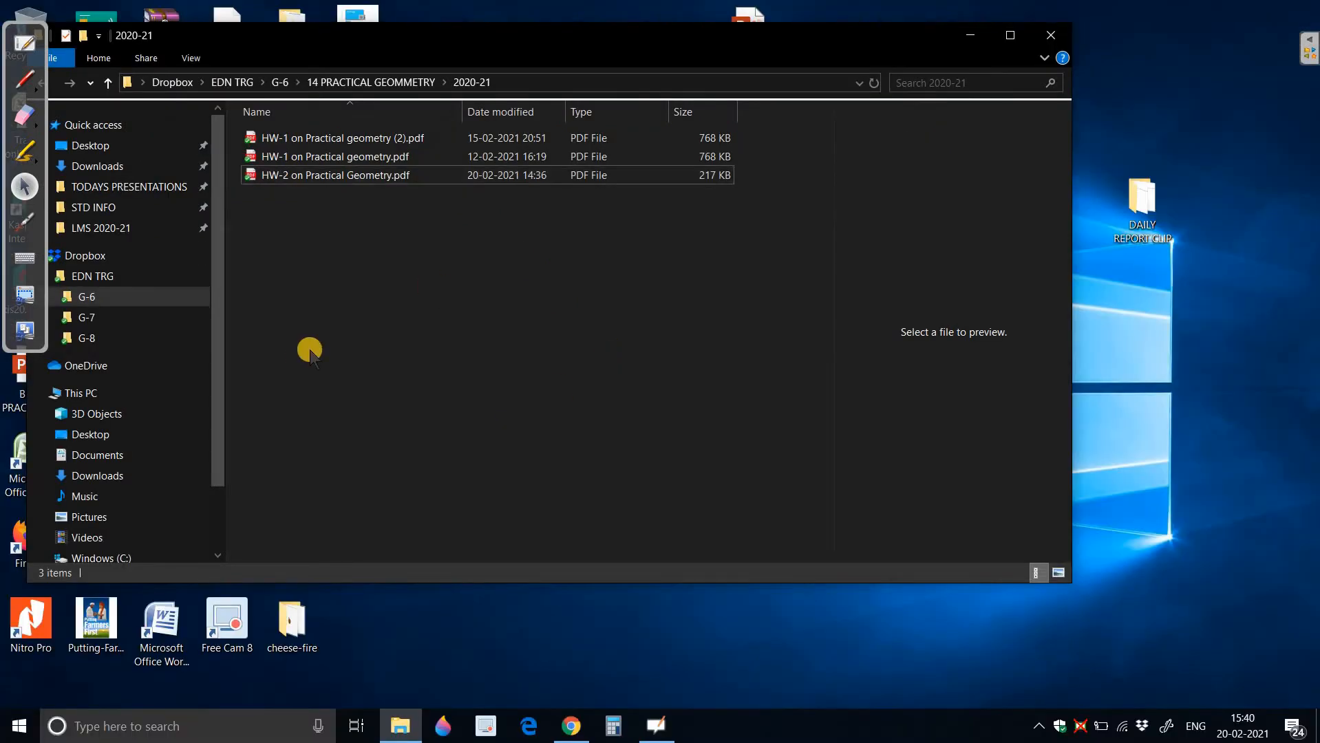
# Step: Switch to OpenBoard, show its document manager, and select and expand the G-6TH PRESENTATIONS folder
pyautogui.click(24, 42)
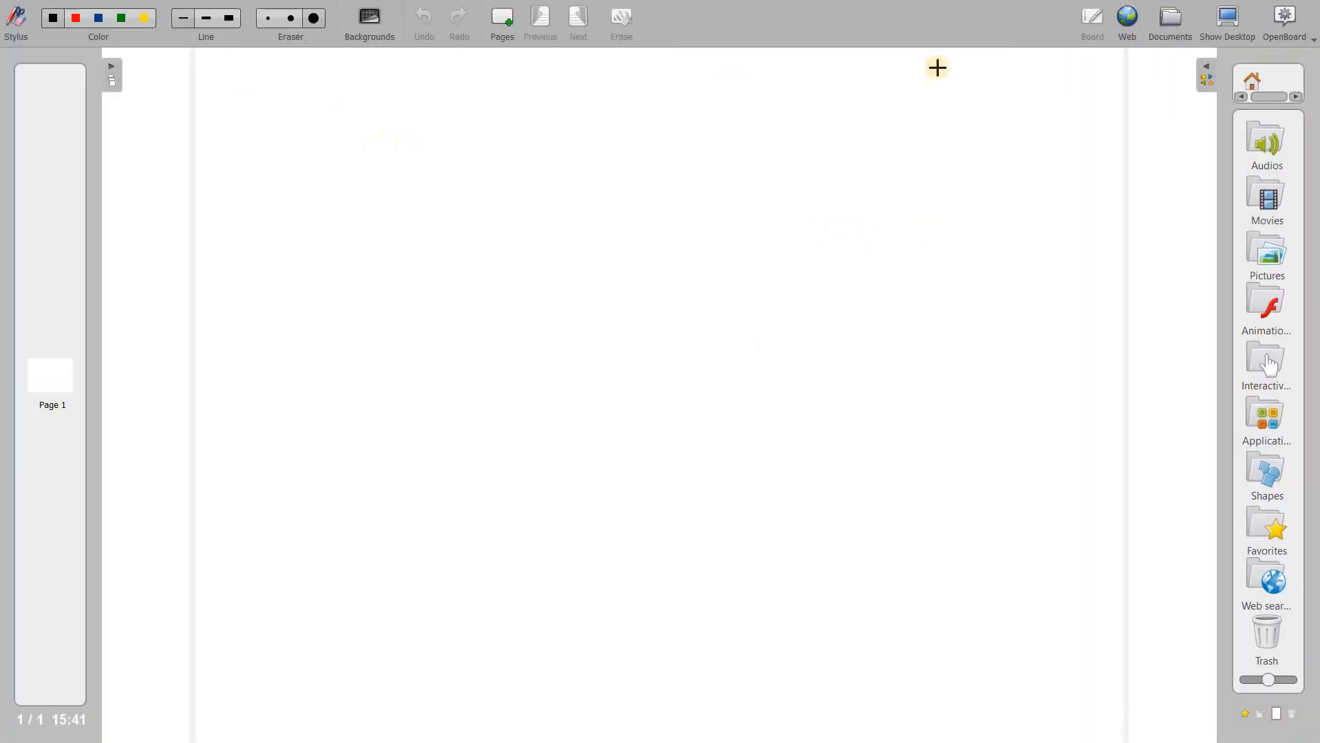
pyautogui.click(1179, 30)
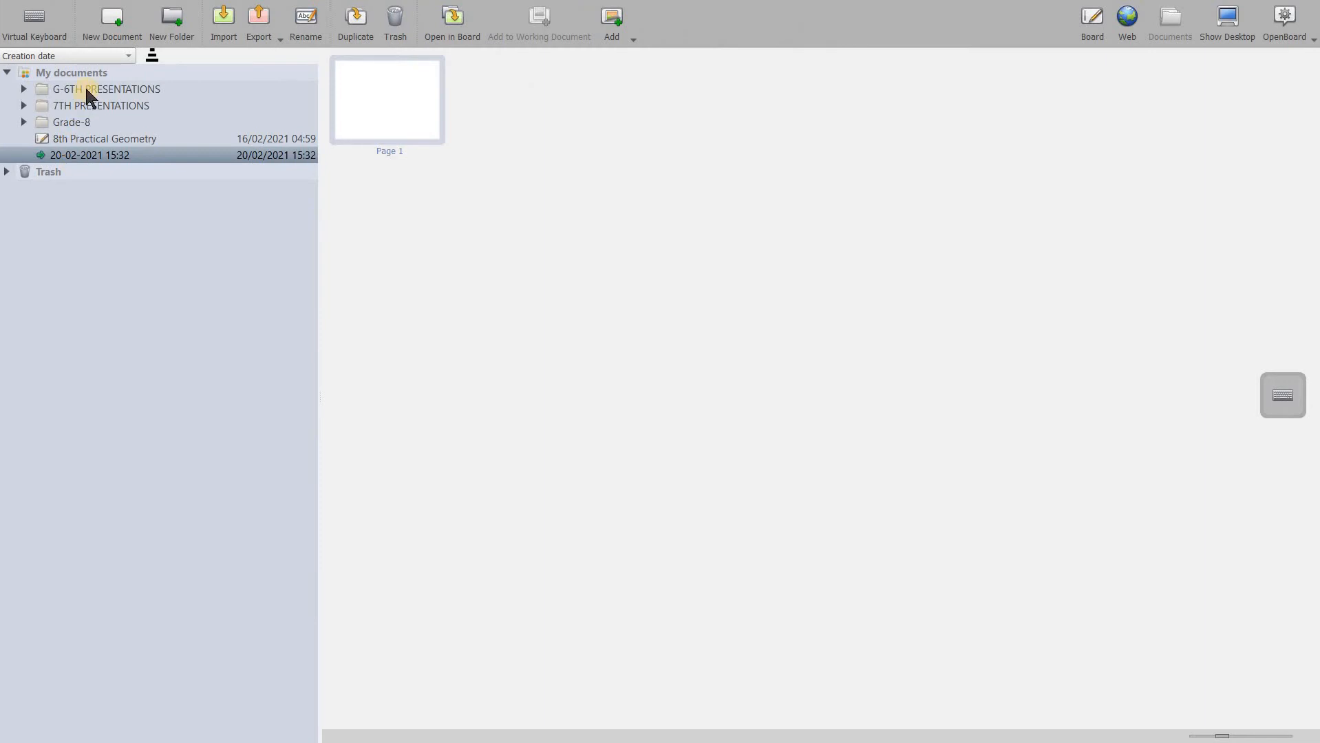
pyautogui.click(86, 89)
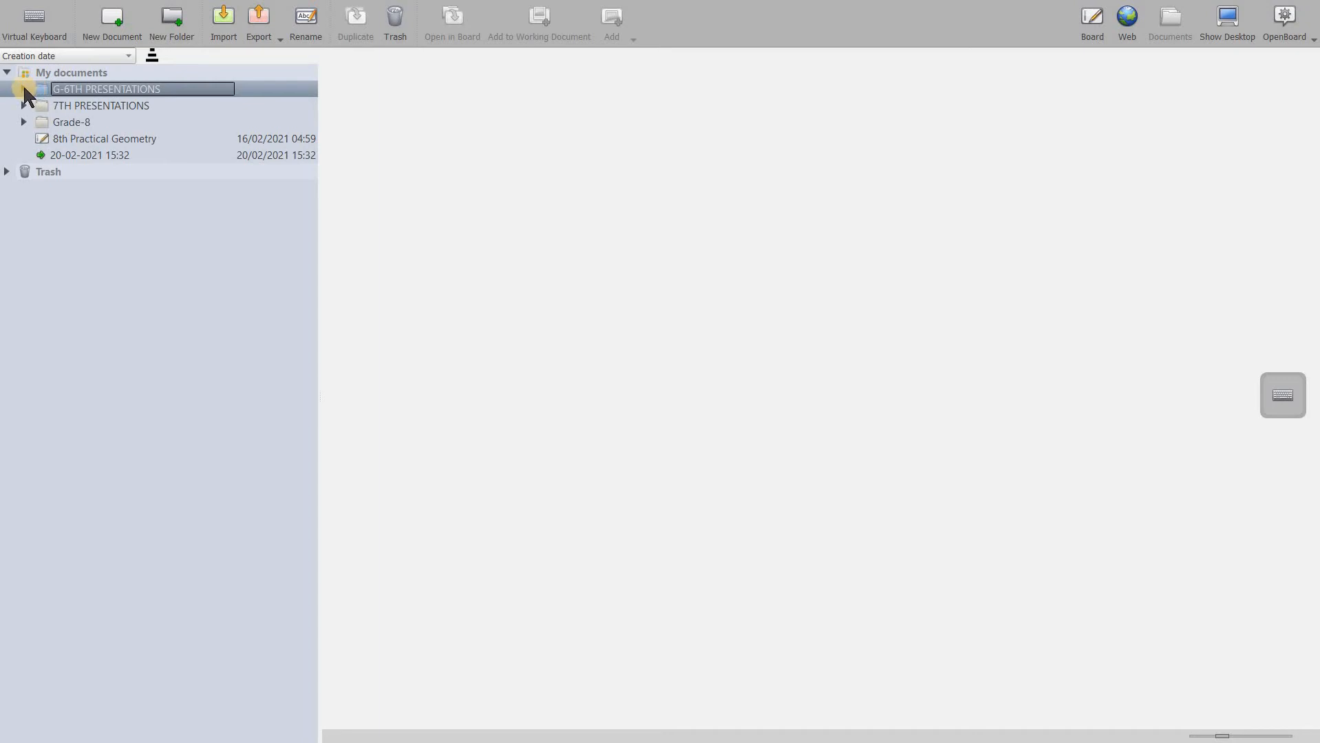
pyautogui.click(23, 89)
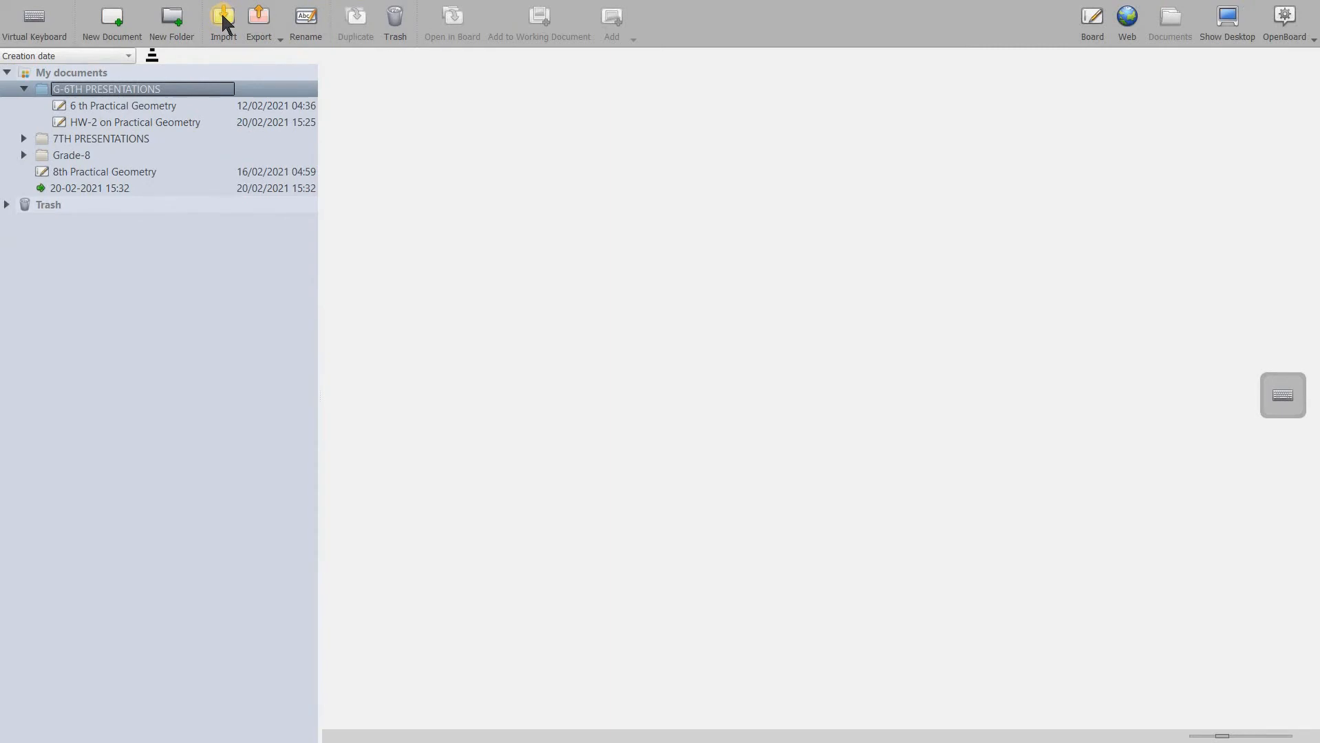
# Step: Import HW-2 on Practical Geometry.pdf into the G-6TH PRESENTATIONS folder, replacing the existing document of the same name
pyautogui.click(223, 21)
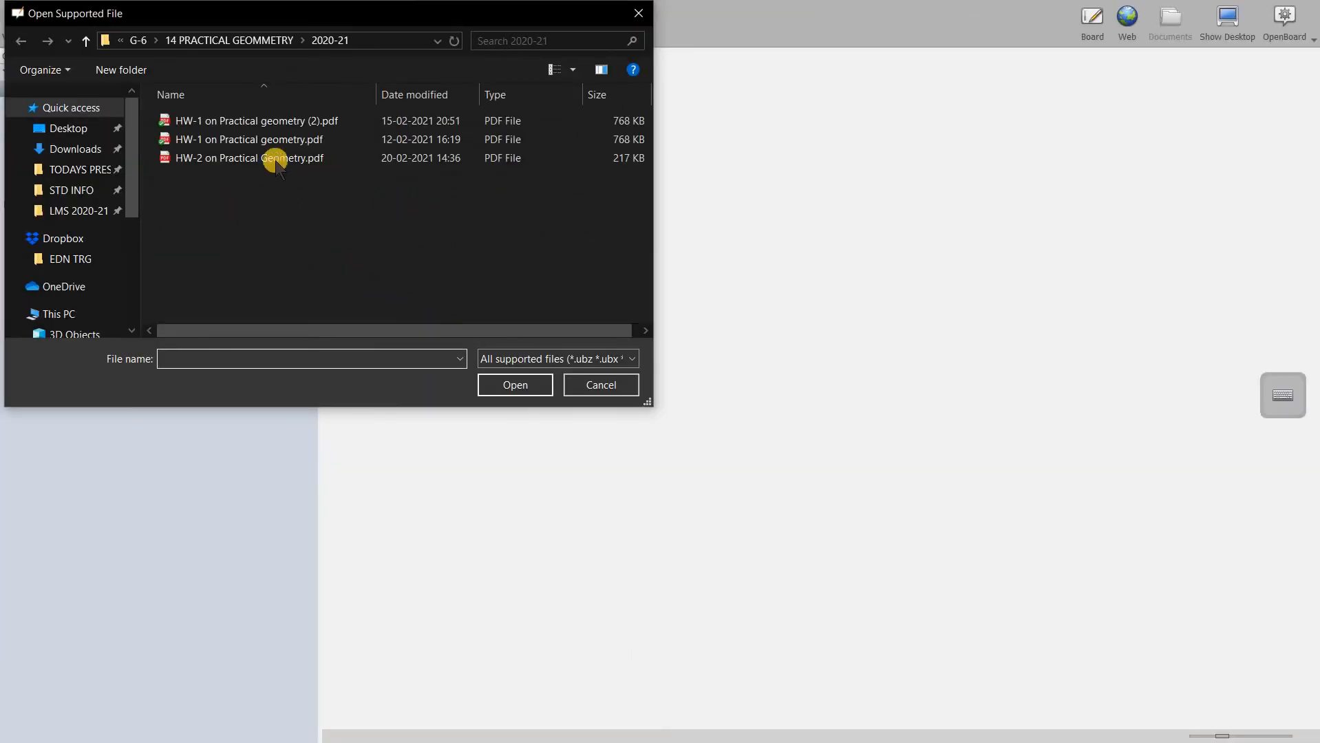
pyautogui.click(276, 160)
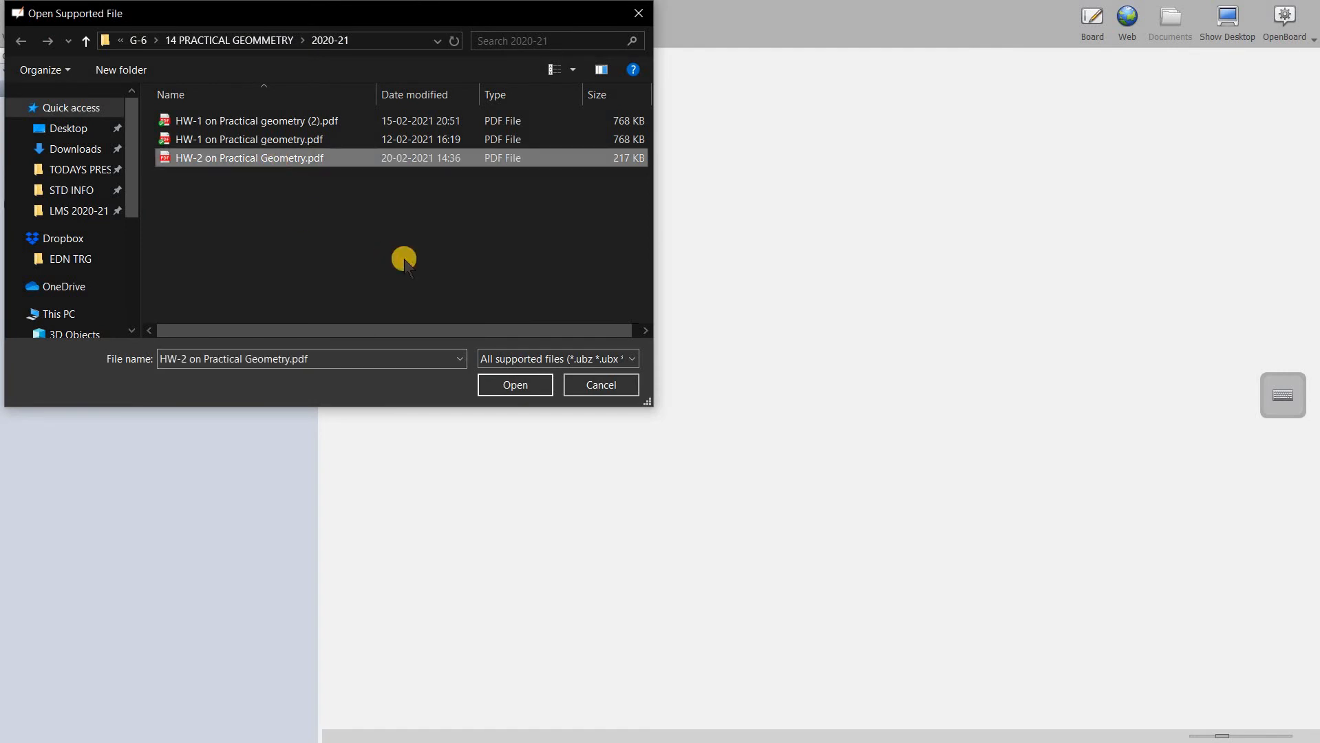
pyautogui.click(515, 387)
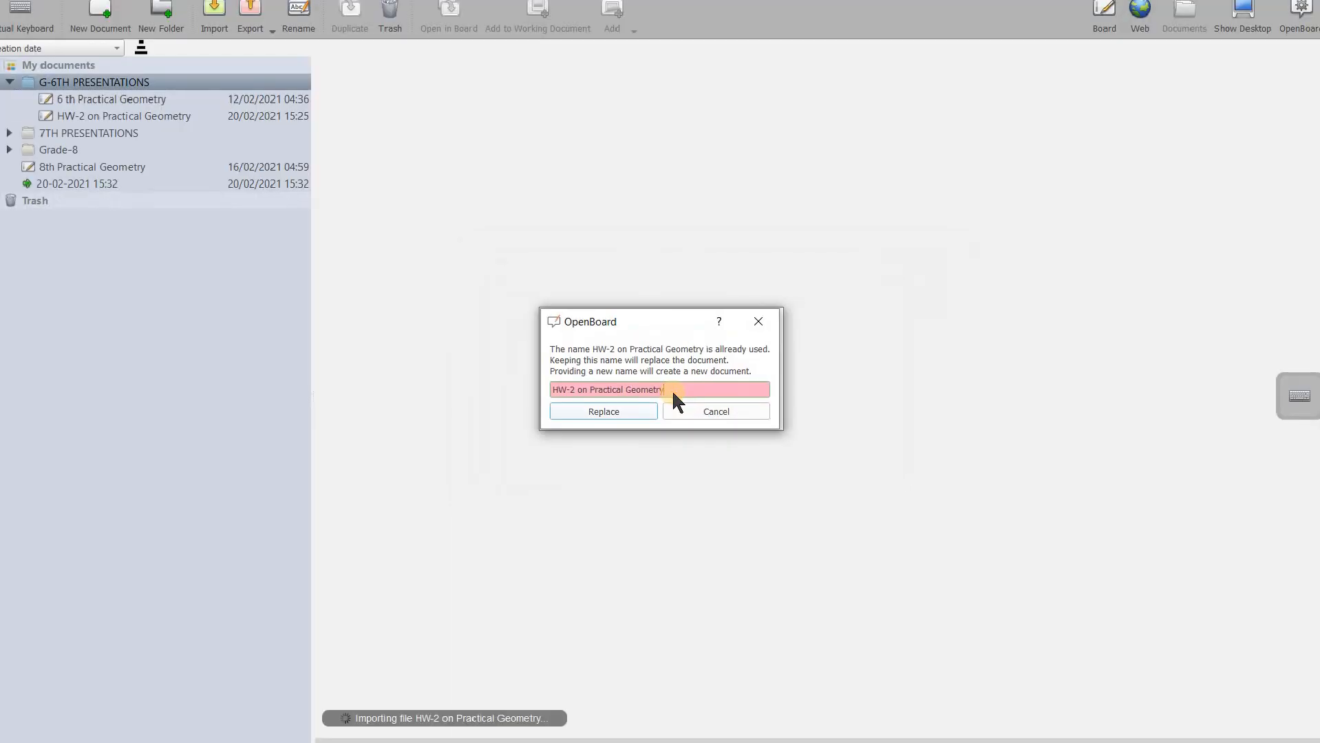
pyautogui.click(613, 411)
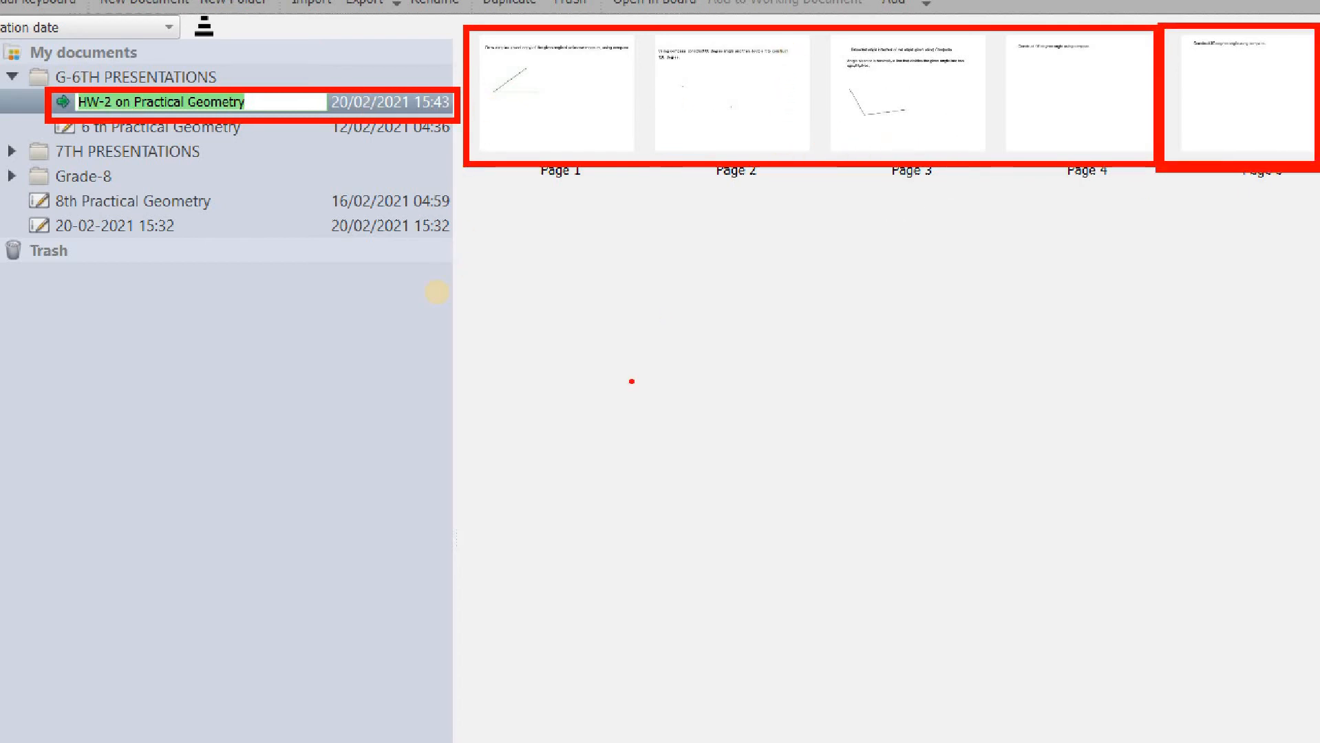
pyautogui.press('Escape')
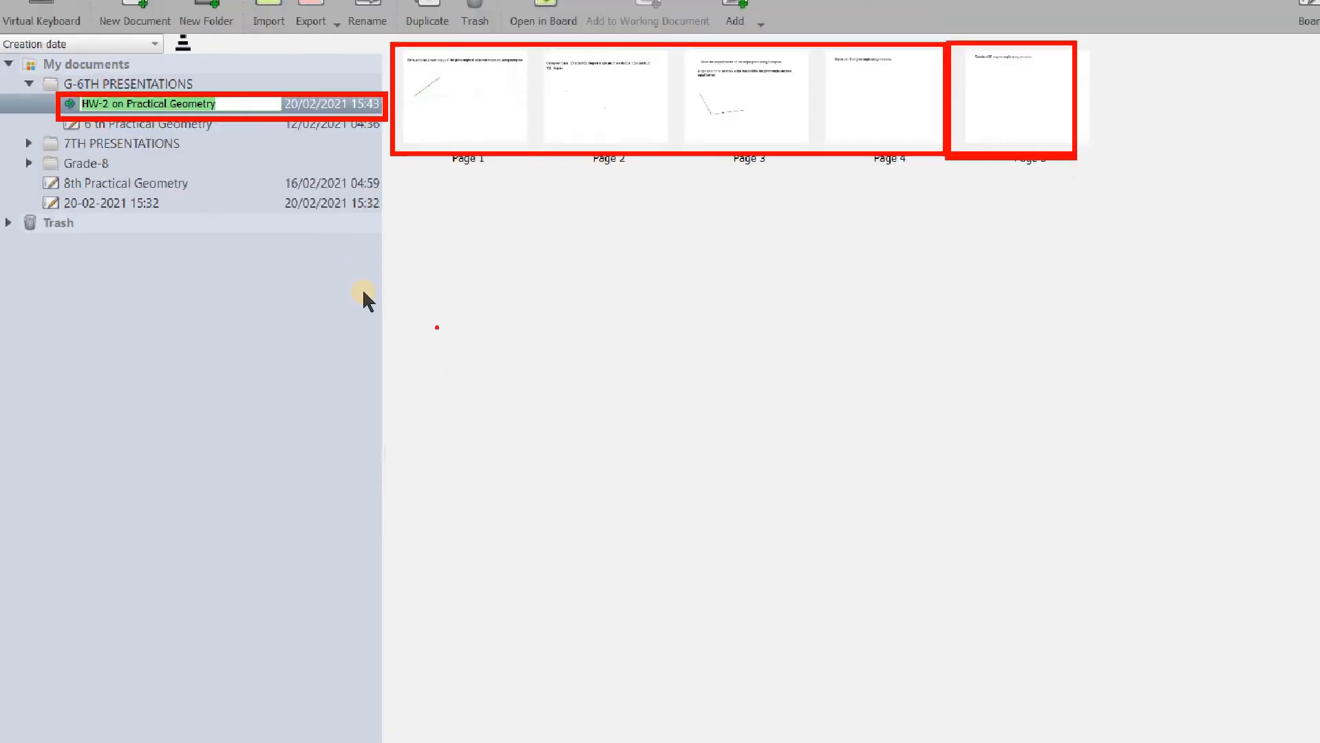
# Step: Open page 1 of the imported document on the board and draw a looping freehand pen stroke beside the given angle
pyautogui.click(376, 115)
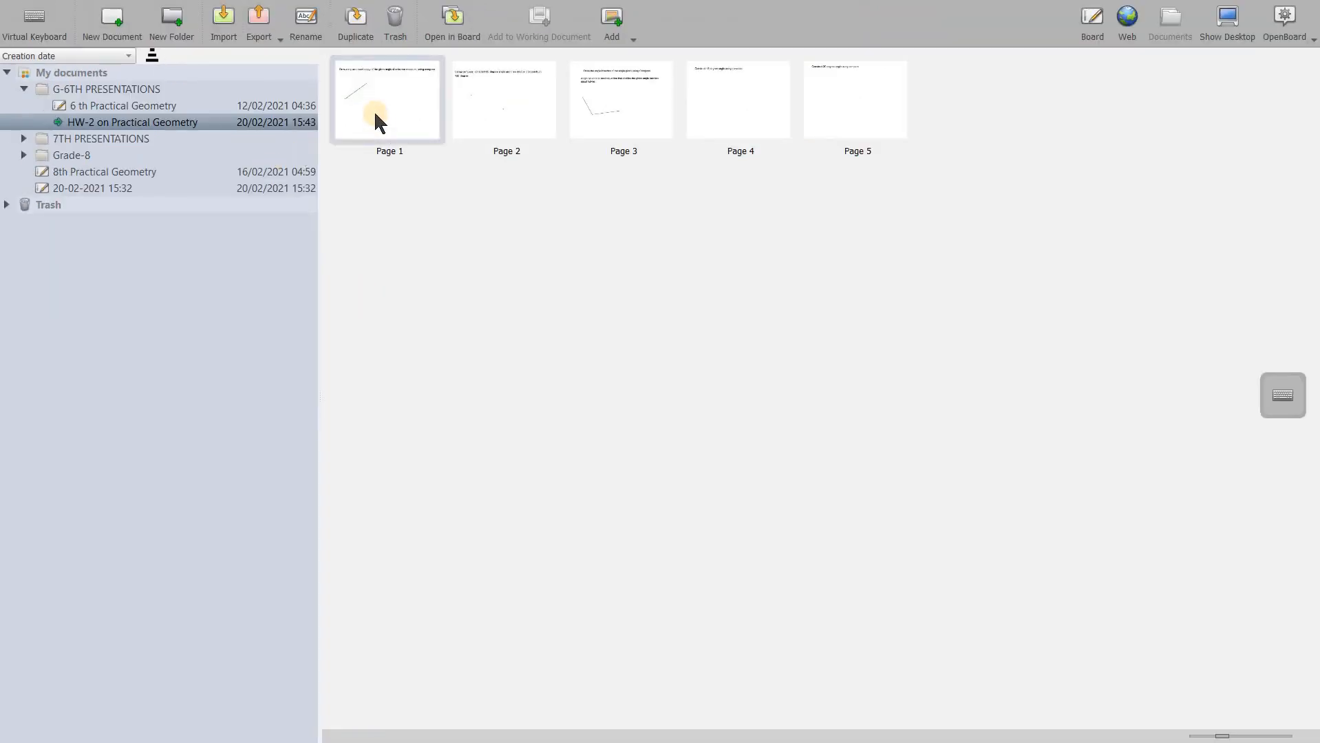
pyautogui.doubleClick(375, 115)
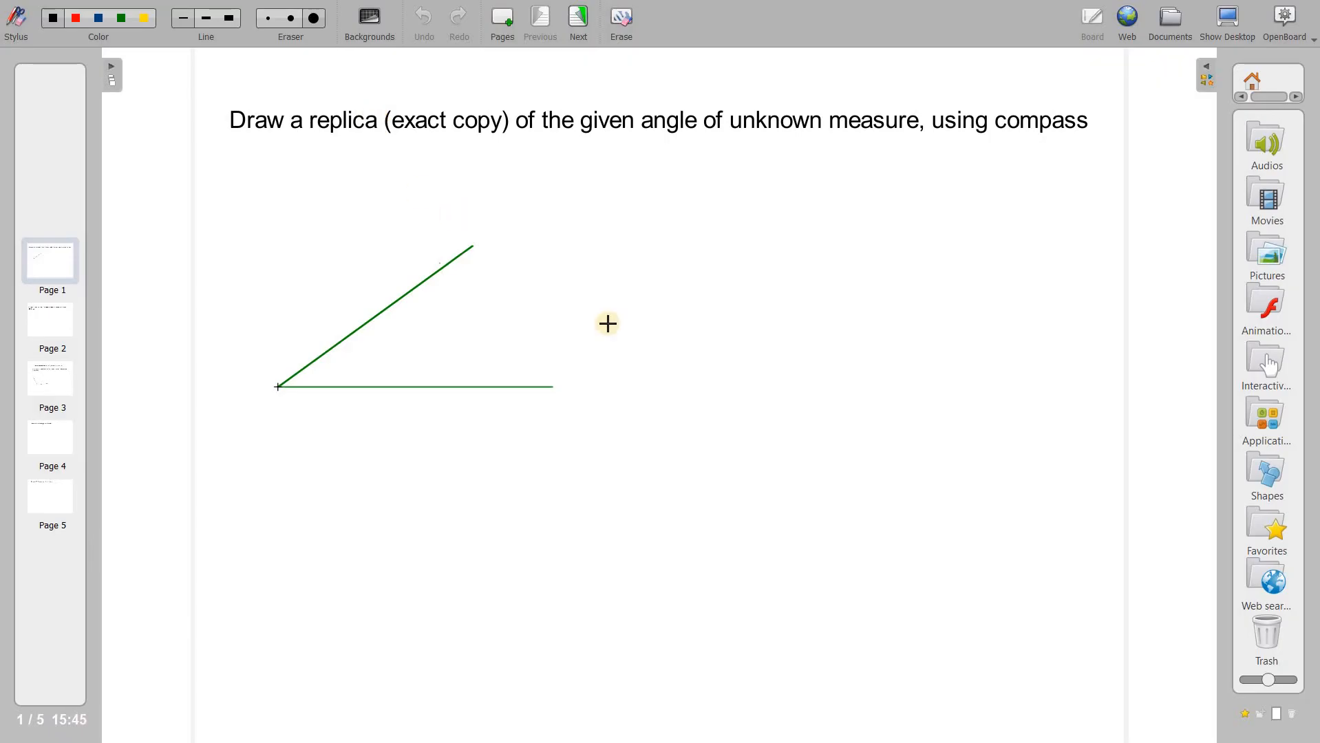
pyautogui.moveTo(713, 308); pyautogui.dragTo(744, 298)
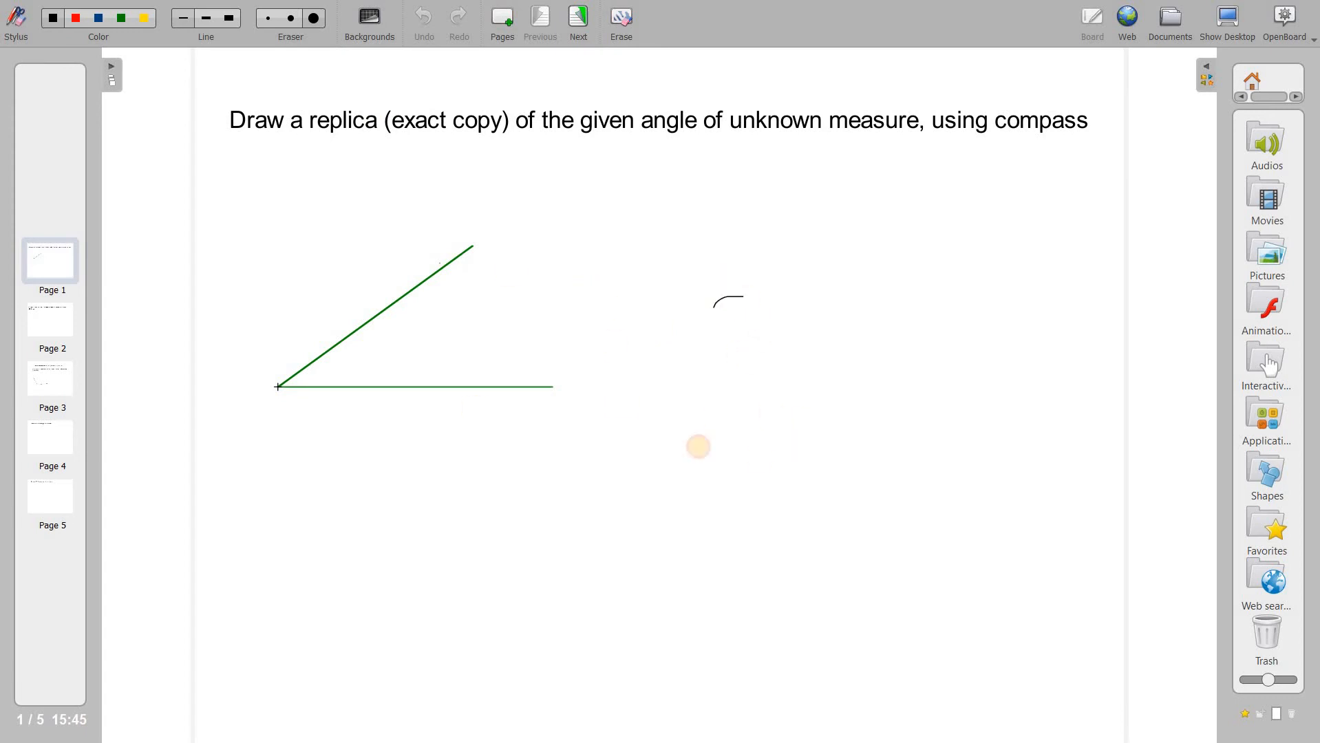
pyautogui.moveTo(699, 448)
pyautogui.mouseDown()
pyautogui.moveTo(648, 362)
pyautogui.moveTo(1022, 497)
pyautogui.mouseUp()
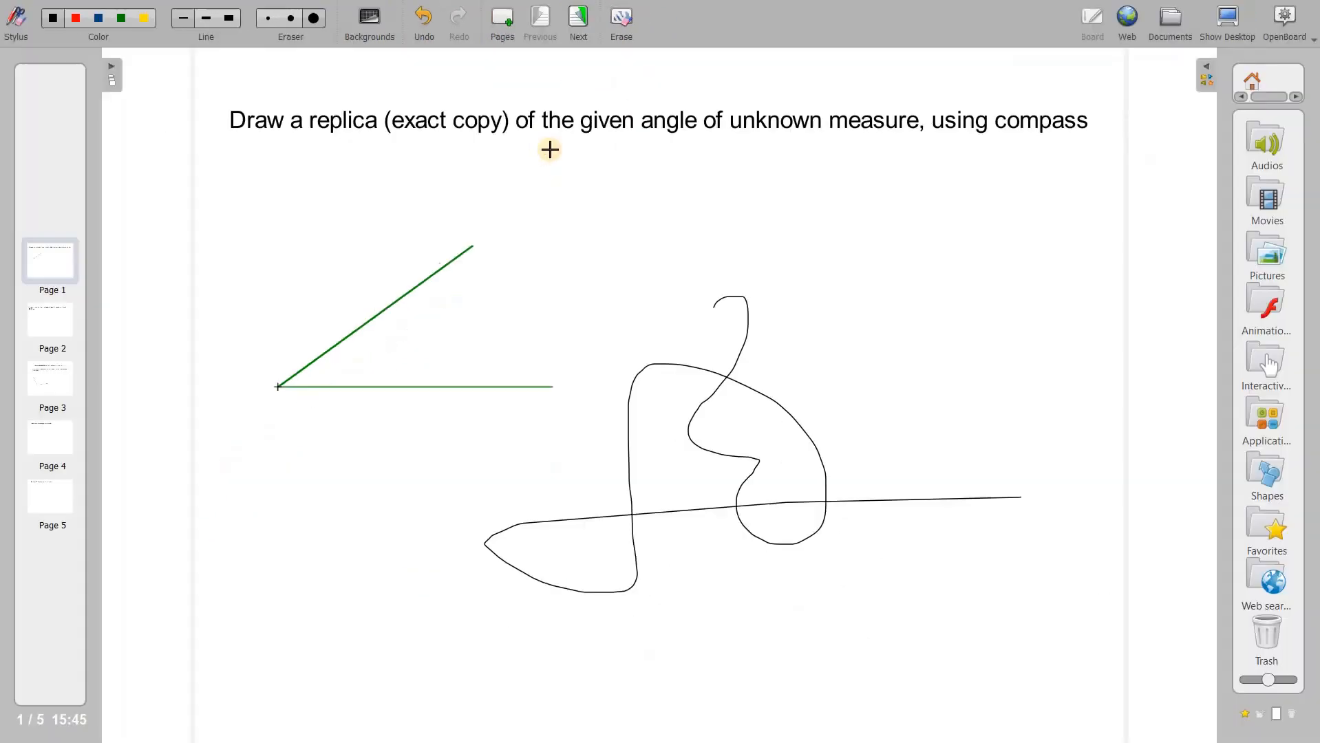
# Step: Go to page 2 and draw a wavy freehand pen stroke below the 60 and 120 degree question
pyautogui.click(580, 32)
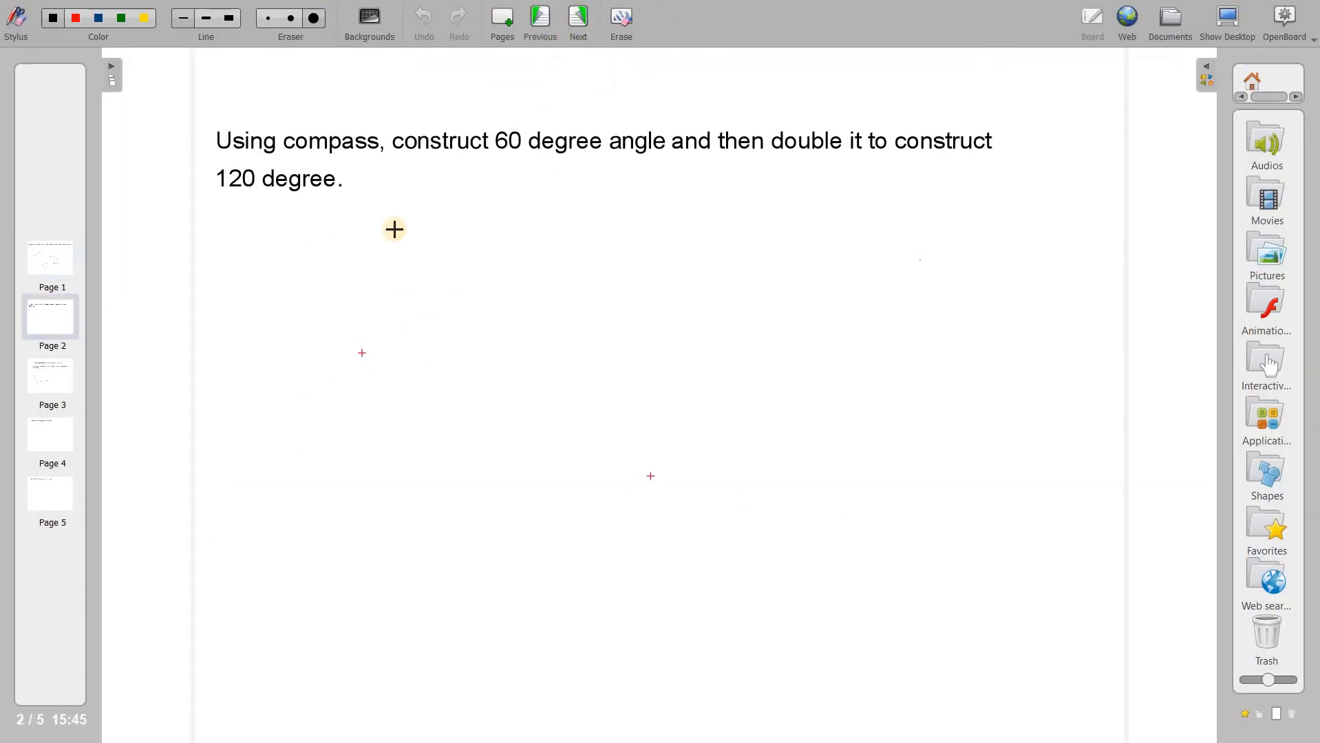
pyautogui.click(54, 328)
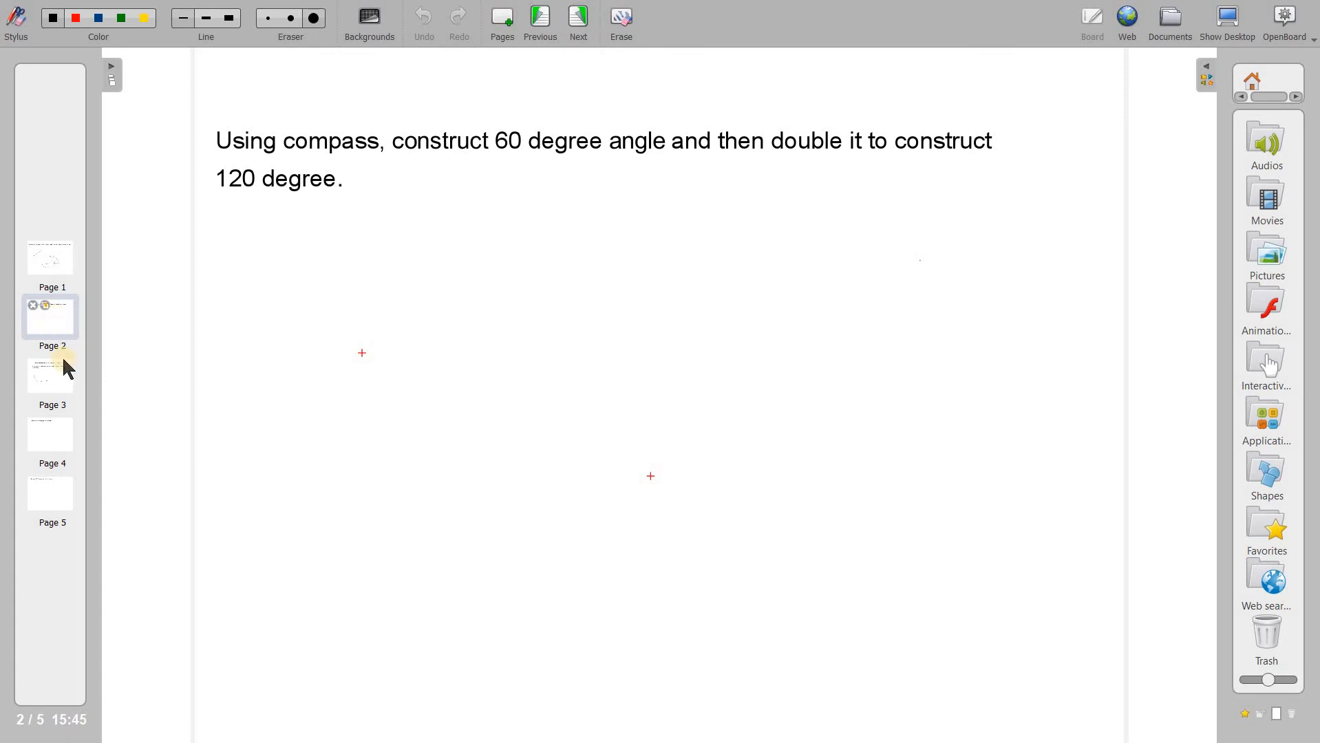
pyautogui.moveTo(447, 242); pyautogui.dragTo(621, 569)
# Step: Go to page 3 and draw a wavy freehand pen stroke beside the angle given for bisecting
pyautogui.click(55, 407)
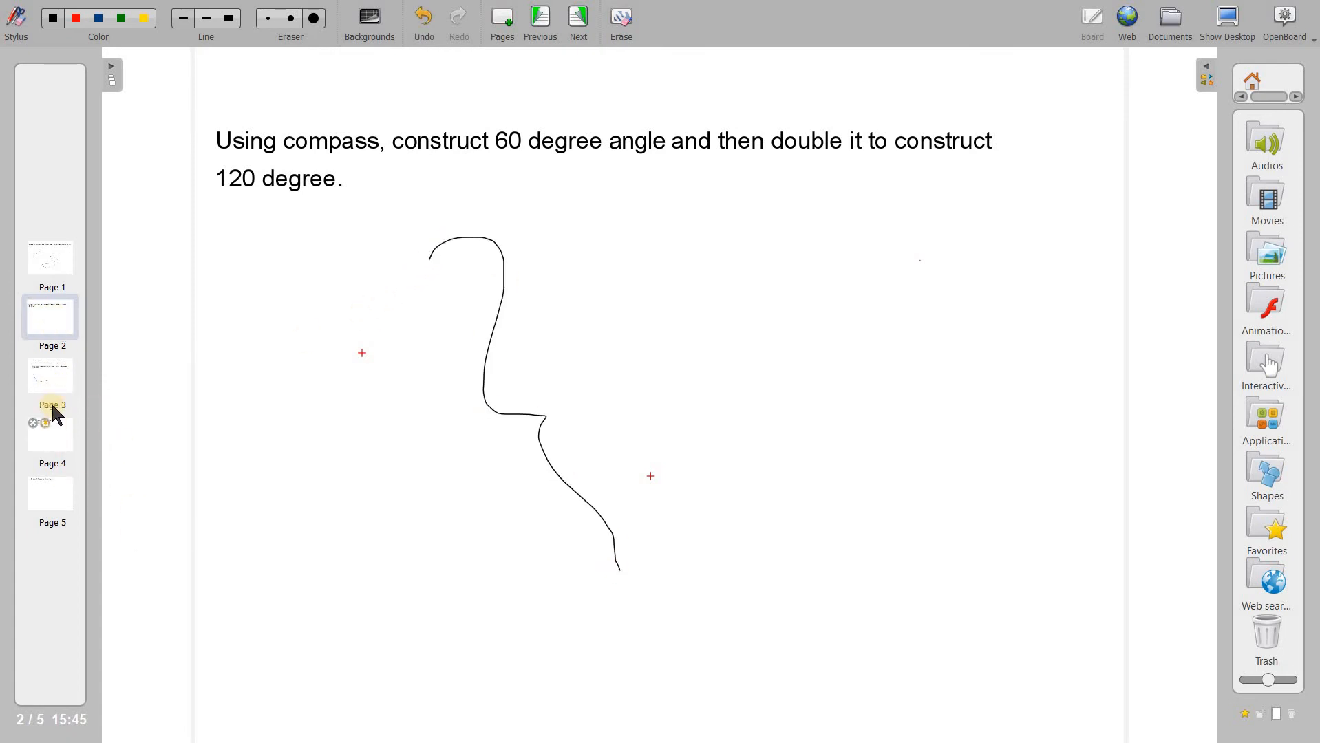
pyautogui.click(51, 392)
pyautogui.moveTo(582, 370)
pyautogui.mouseDown()
pyautogui.moveTo(643, 374)
pyautogui.moveTo(802, 678)
pyautogui.mouseUp()
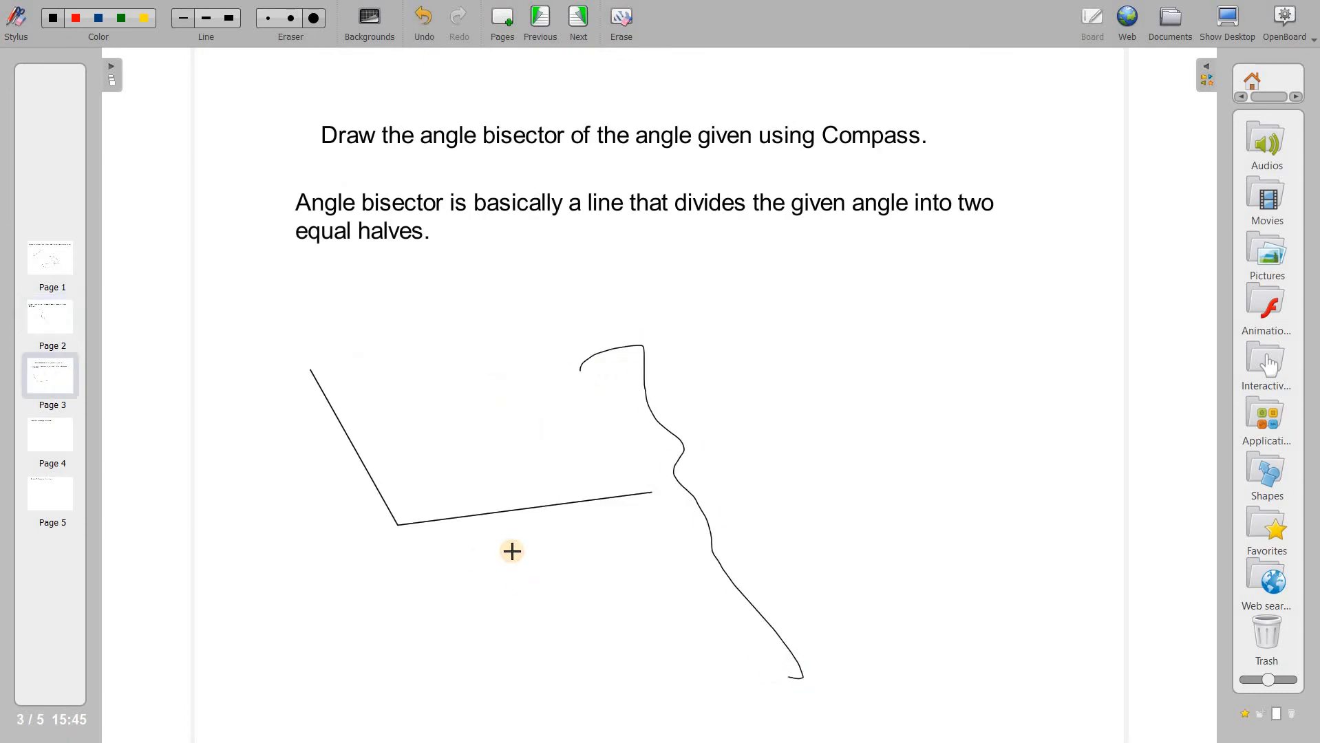
# Step: Draw a freehand pen stroke on page 4 below the 45 degree question and another on page 5 below the 30 degree question
pyautogui.click(47, 442)
pyautogui.moveTo(551, 336); pyautogui.dragTo(592, 705)
pyautogui.click(54, 526)
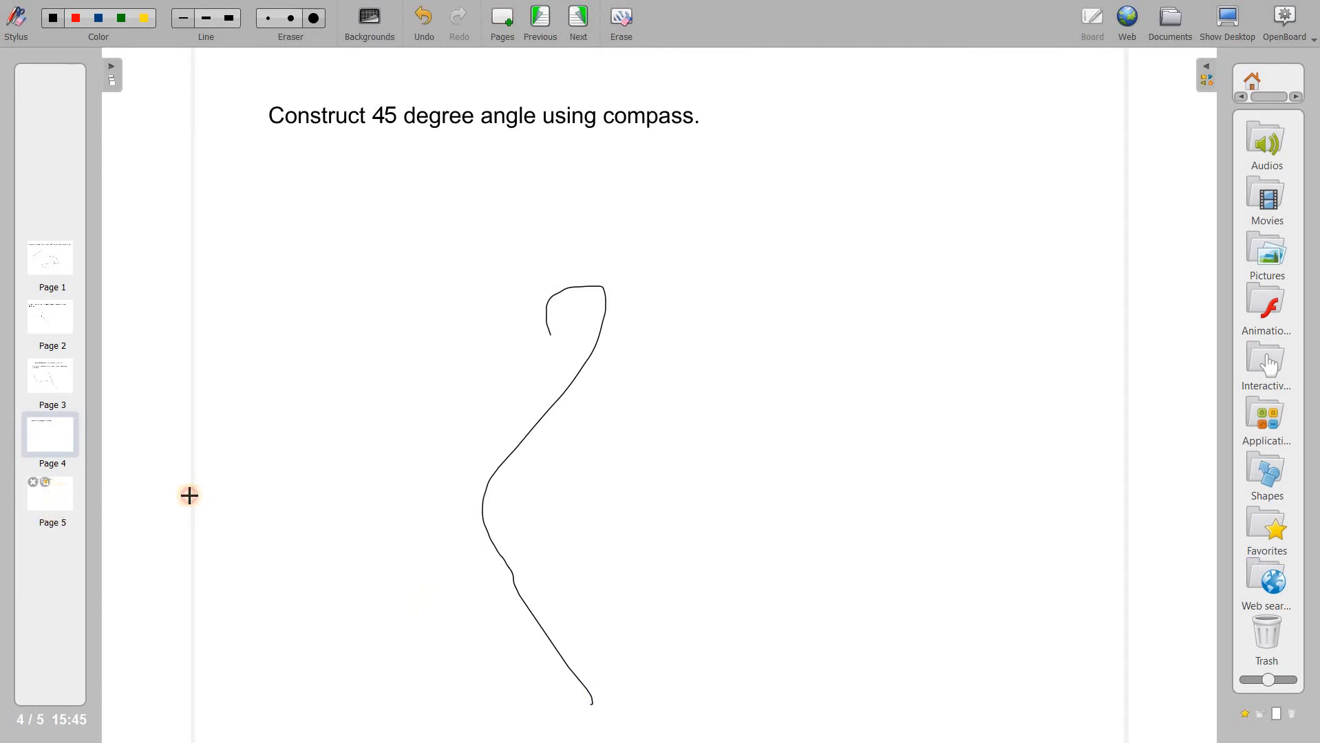
pyautogui.moveTo(387, 309)
pyautogui.mouseDown()
pyautogui.moveTo(586, 498)
pyautogui.moveTo(654, 715)
pyautogui.moveTo(726, 703)
pyautogui.mouseUp()
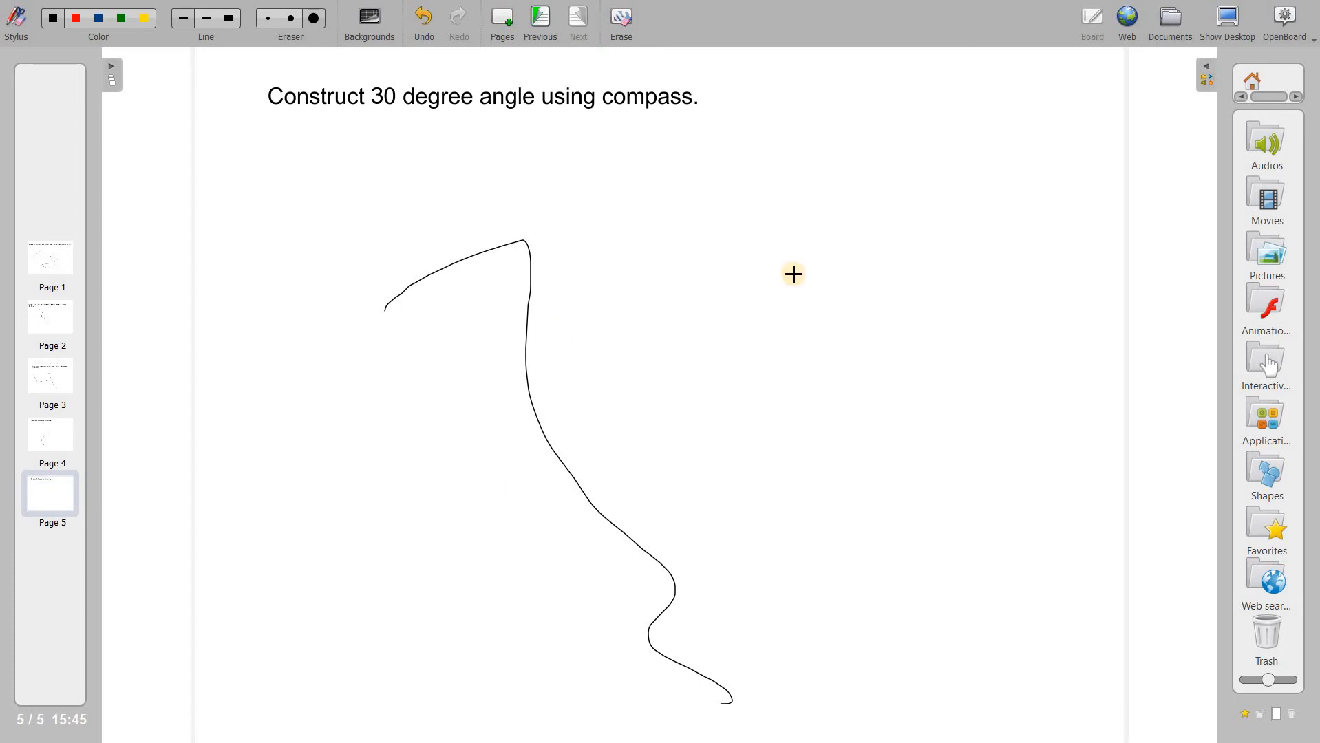
# Step: Show the desktop, return to the board, and open the document manager with the annotated HW-2 document
pyautogui.click(1226, 15)
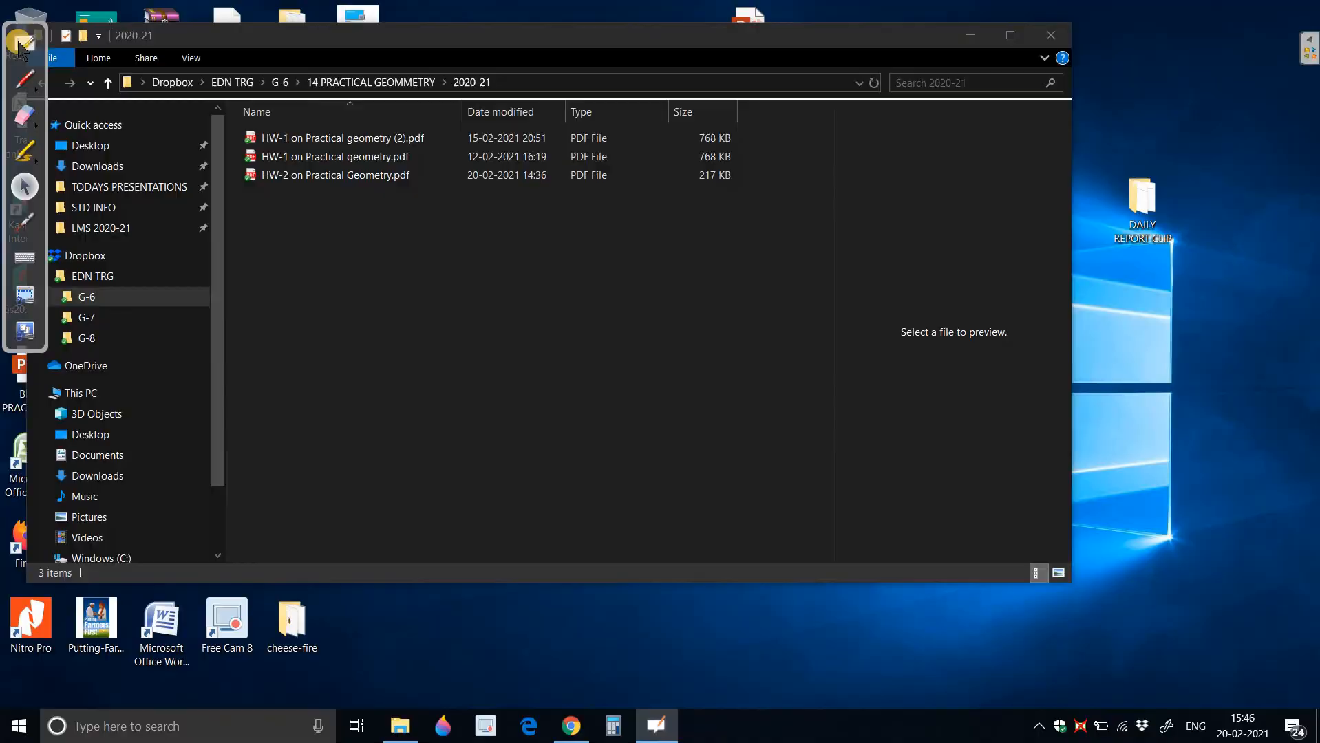
pyautogui.click(21, 42)
pyautogui.click(1168, 26)
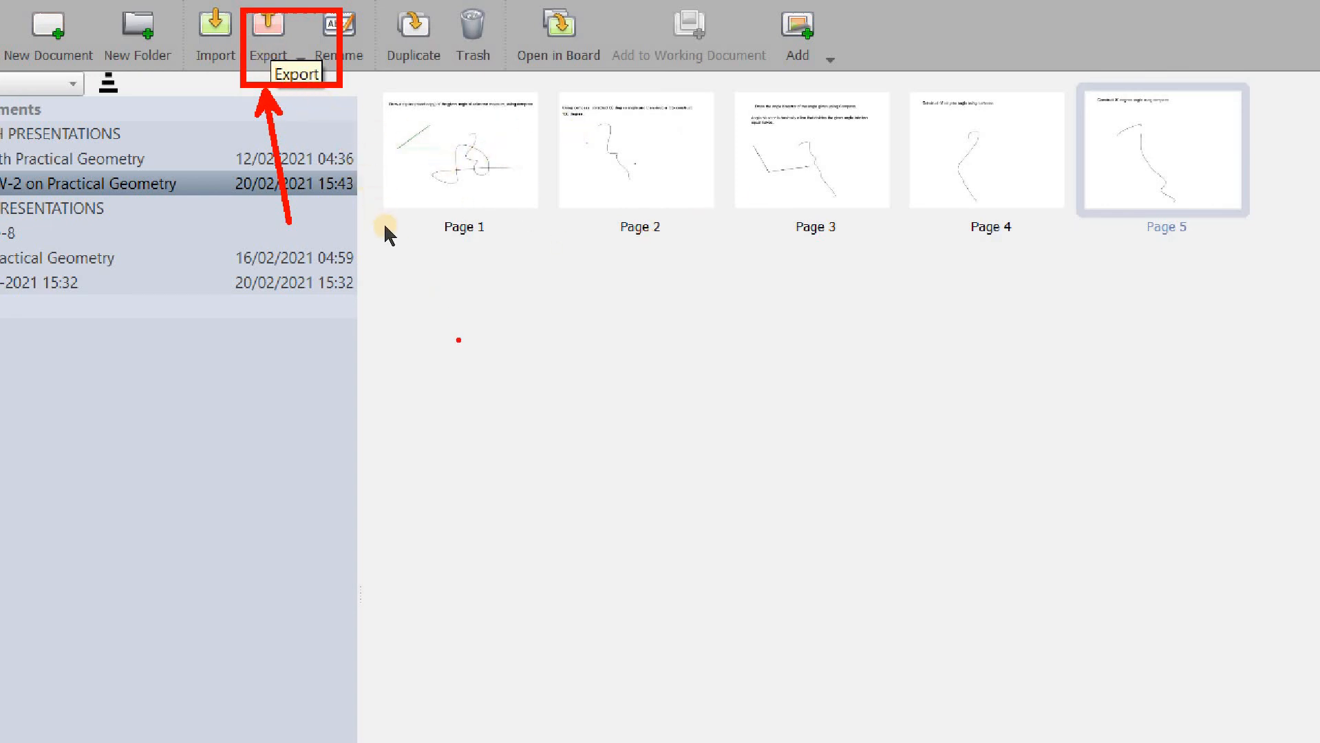
# Step: Start exporting the annotated HW-2 on Practical Geometry document to PDF
pyautogui.click(268, 27)
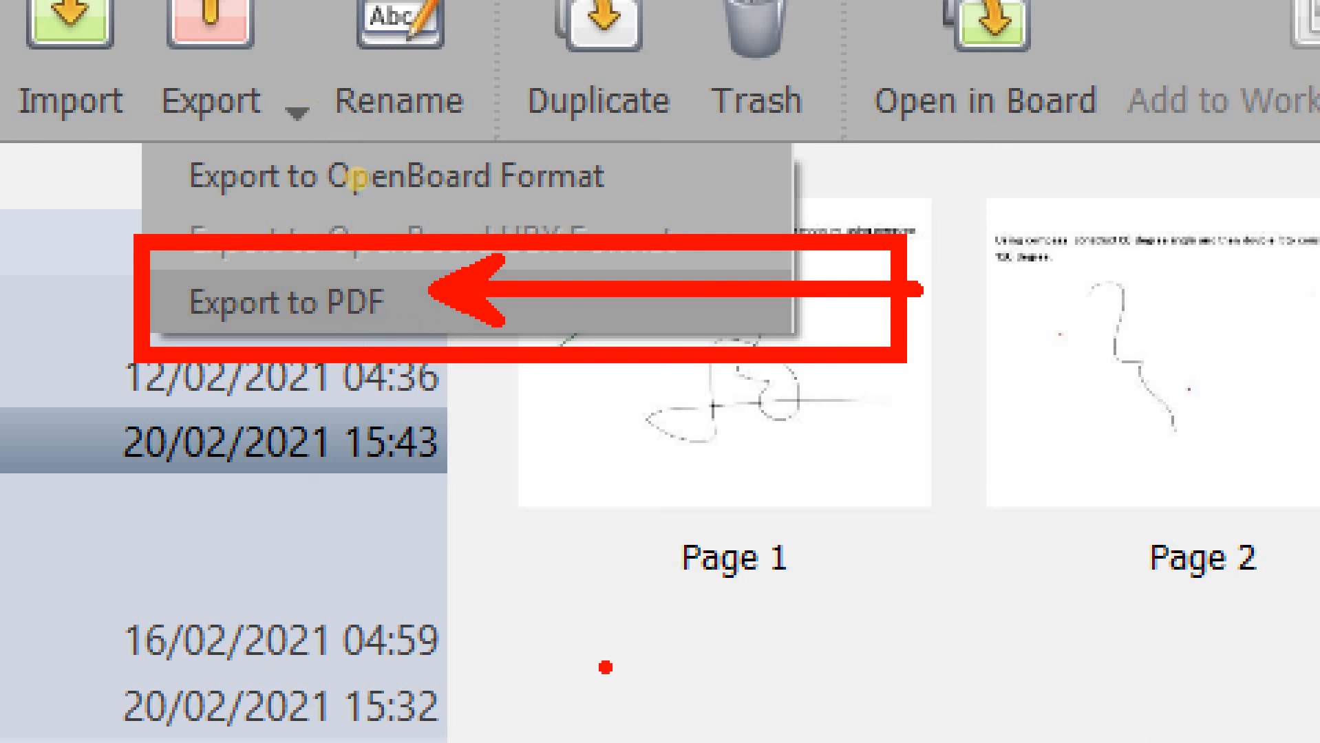
pyautogui.press('Escape')
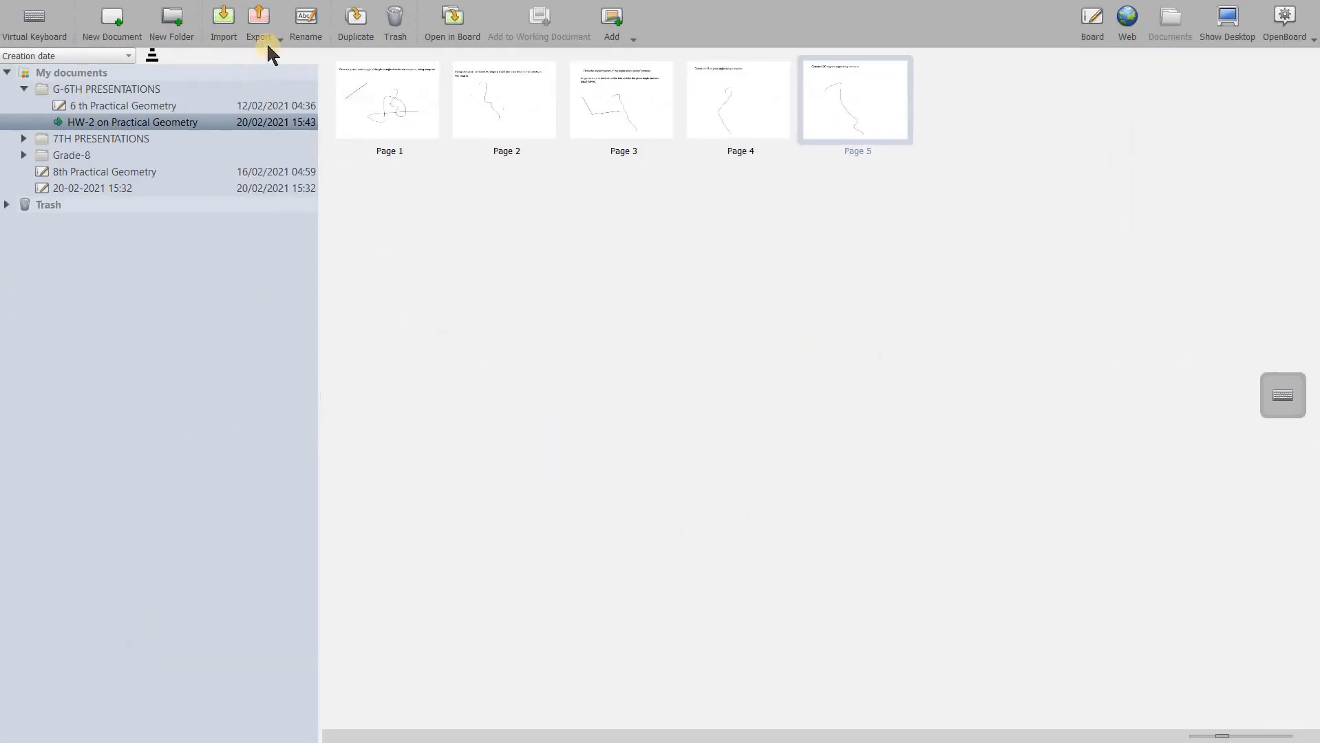
pyautogui.click(265, 34)
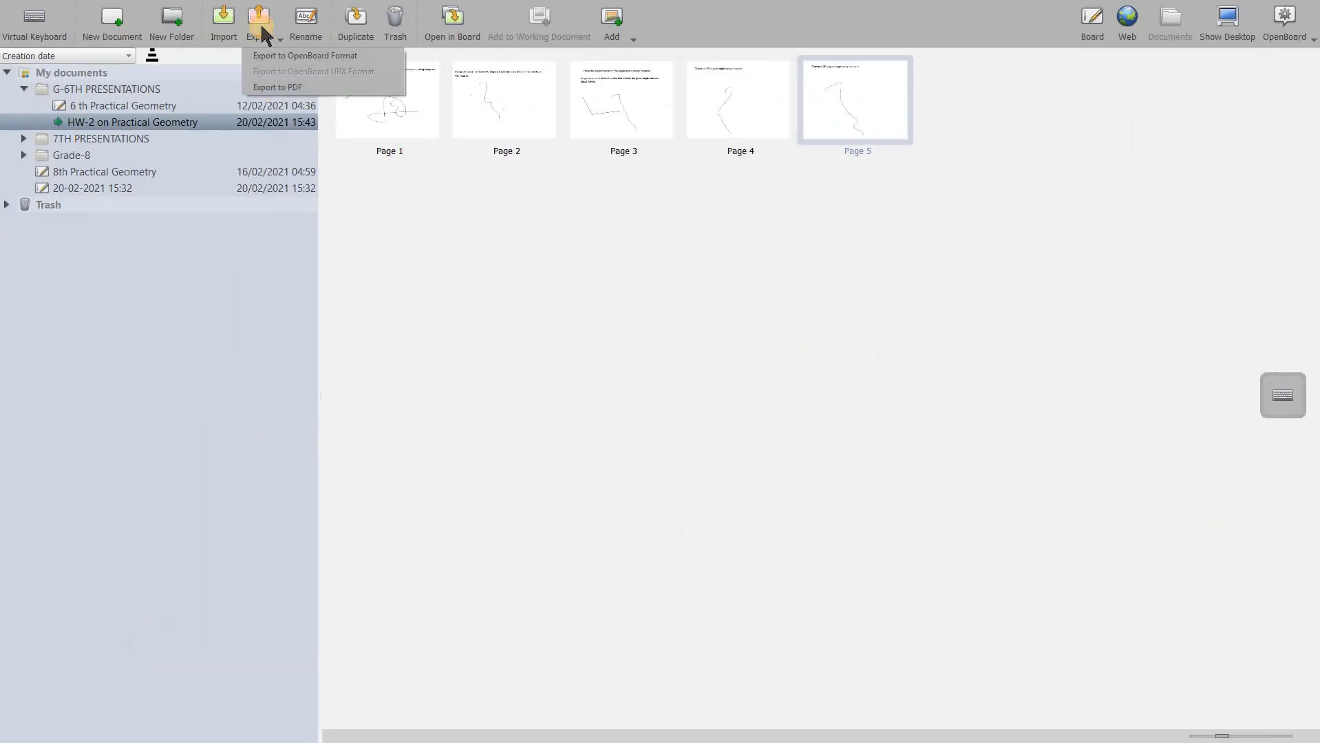
pyautogui.click(287, 83)
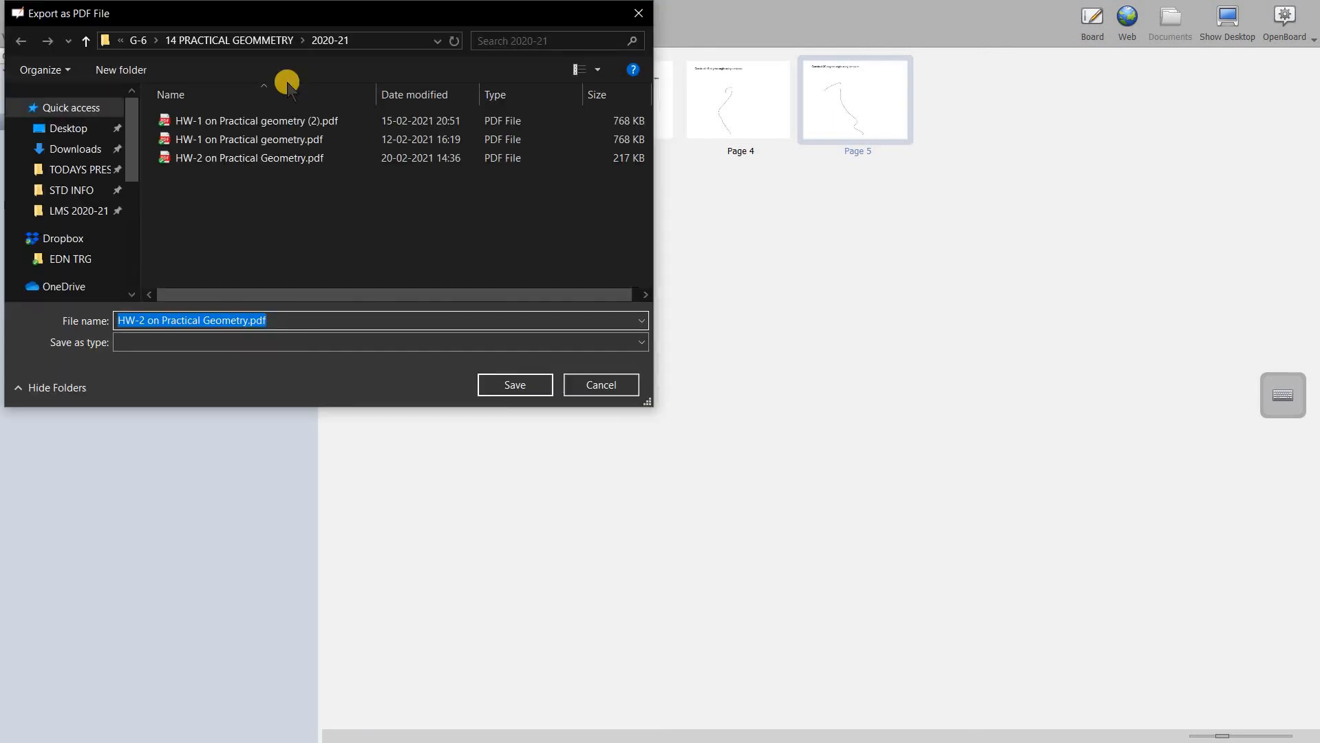